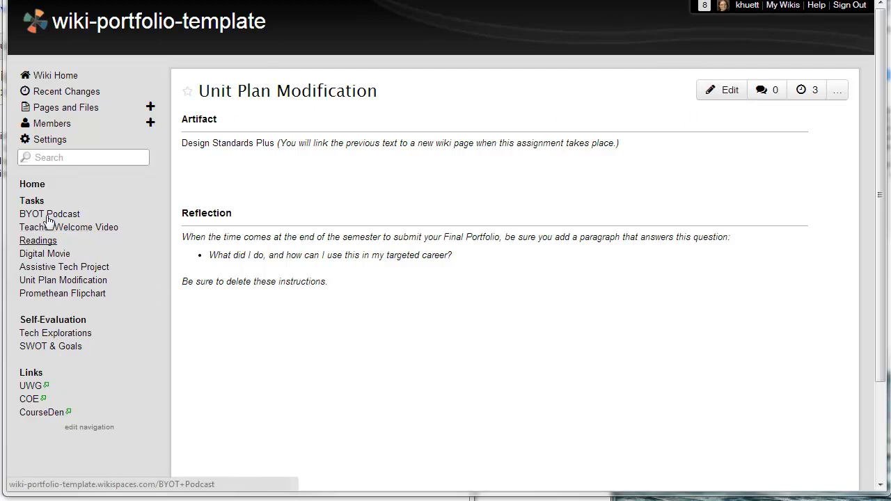
{"action": "left_click", "coordinate": [89, 429]}
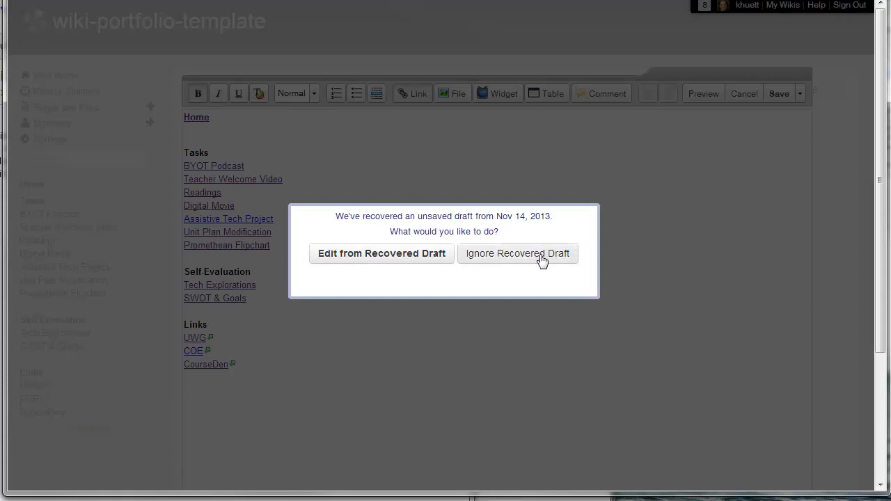
{"action": "left_click", "coordinate": [541, 255]}
{"action": "left_click", "coordinate": [354, 382]}
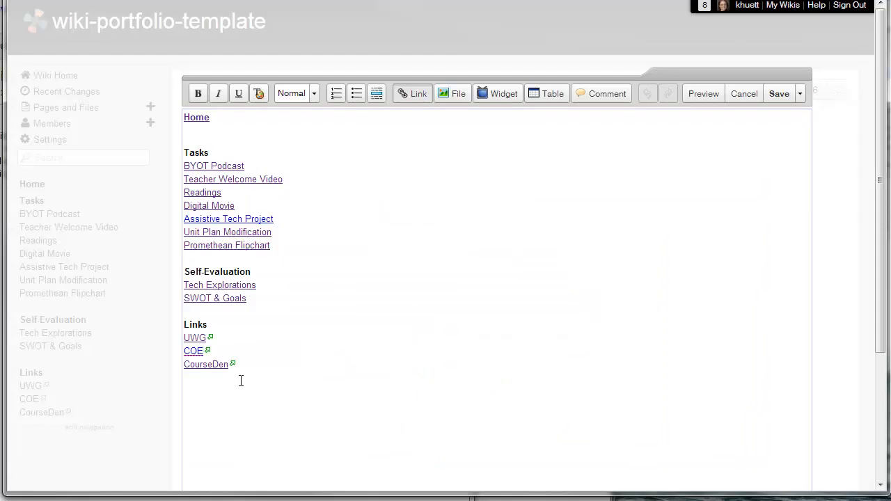
{"action": "key", "text": "Return"}
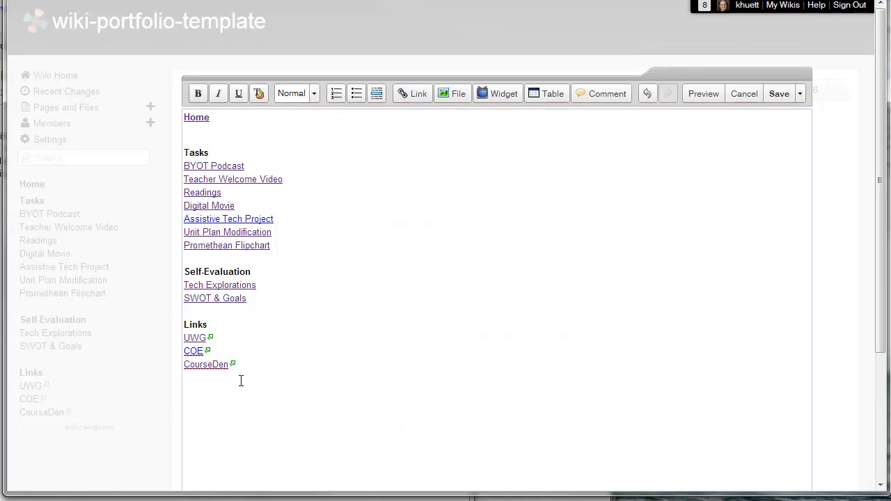
{"action": "type", "text": "Tra"}
{"action": "key", "text": "BackSpace"}
{"action": "key", "text": "BackSpace"}
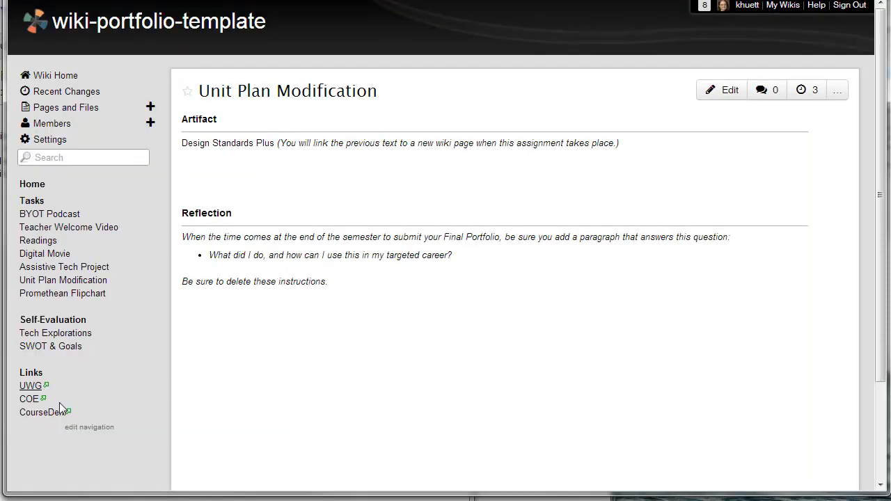
Step: Edit the Unit Plan Modification page and add a "Design Standards Plus" line below the existing Artifact text
{"action": "left_click", "coordinate": [733, 91]}
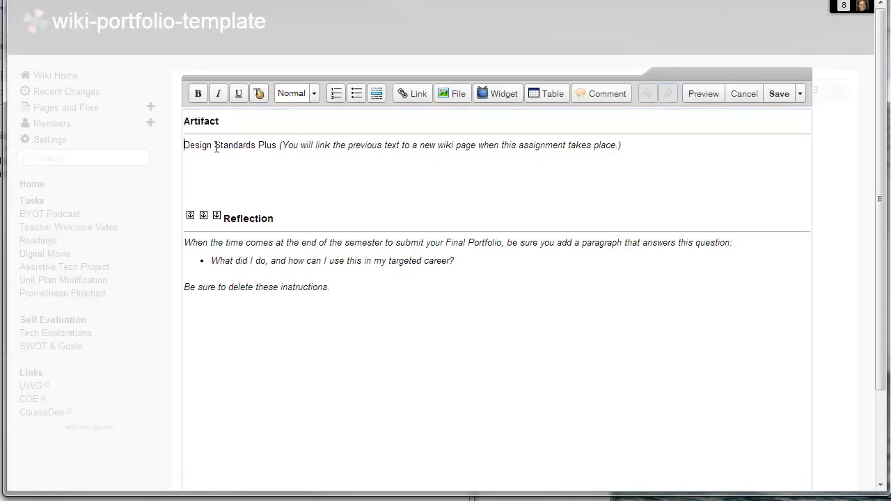
{"action": "left_click", "coordinate": [696, 143]}
{"action": "key", "text": "Return"}
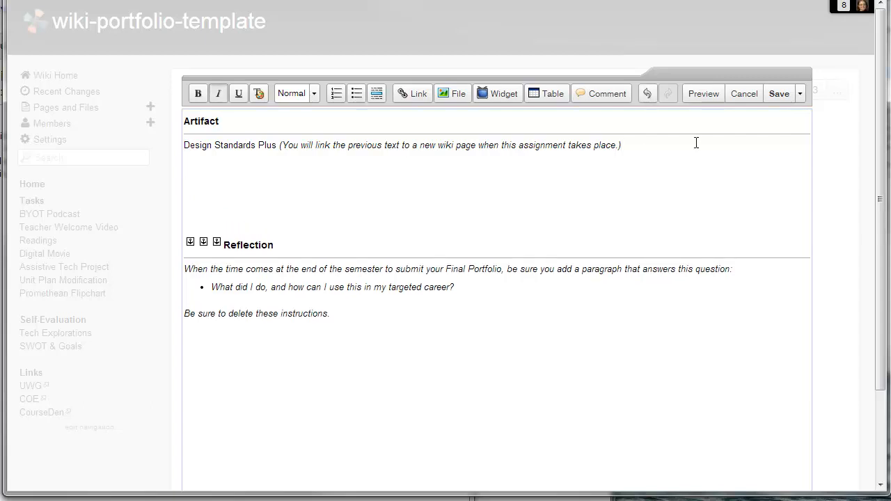
{"action": "type", "text": "Design Standards Plus"}
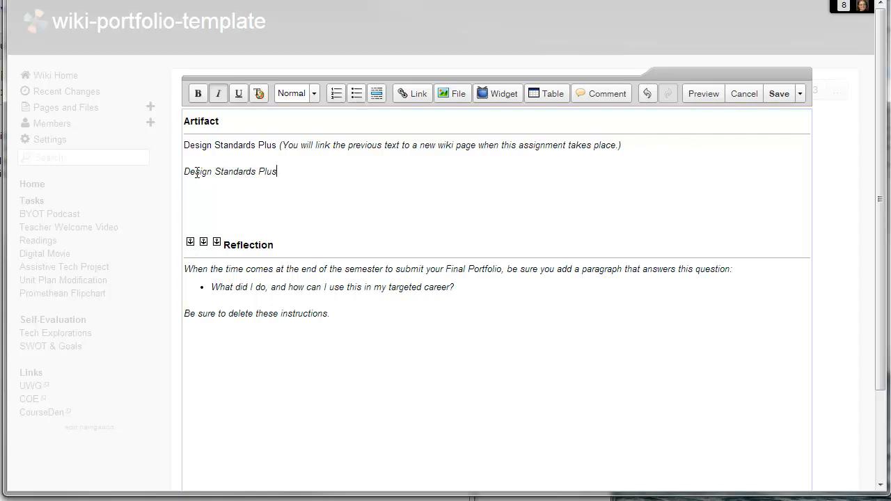
Step: Remove the italic formatting from the newly added Design Standards Plus line
{"action": "left_click_drag", "start_coordinate": [185, 145], "coordinate": [277, 146]}
{"action": "left_click", "coordinate": [277, 146]}
{"action": "key", "text": "Down"}
{"action": "left_click_drag", "start_coordinate": [185, 171], "coordinate": [280, 171]}
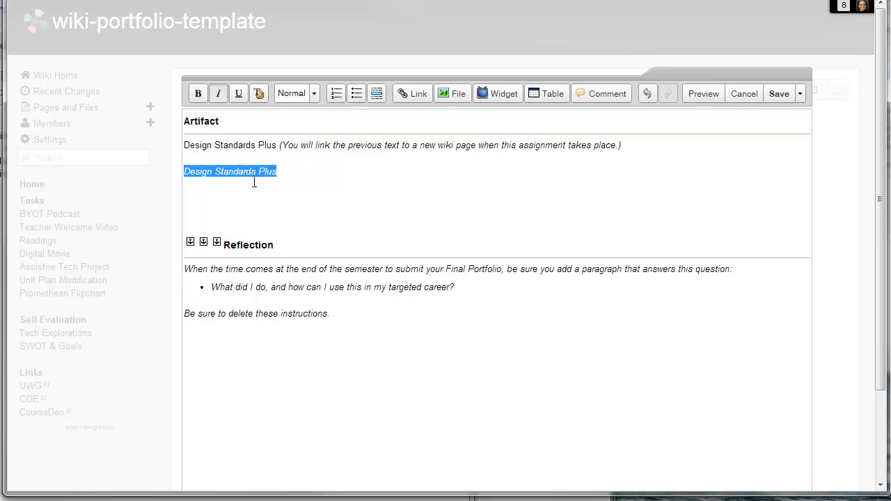
{"action": "left_click", "coordinate": [218, 93]}
Step: Link the new Design Standards Plus line to a page named Design Standards Plus in wiki-portfolio-template
{"action": "left_click", "coordinate": [415, 95]}
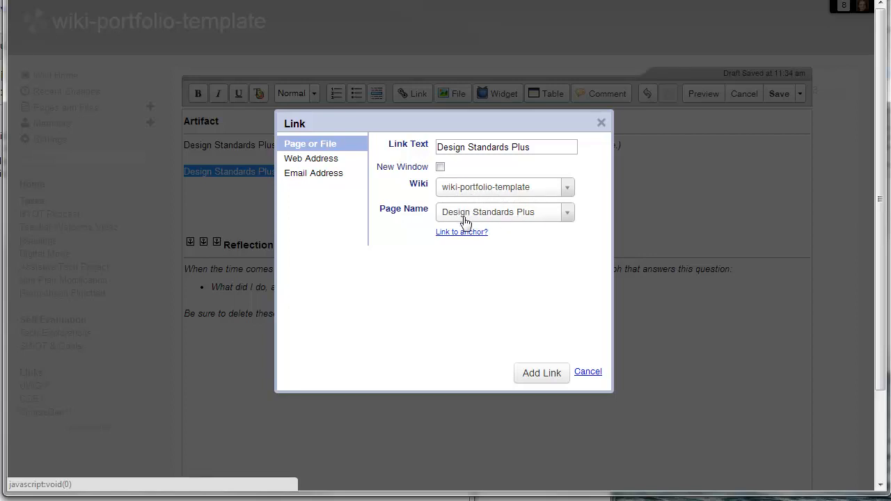
{"action": "left_click_drag", "start_coordinate": [438, 146], "coordinate": [541, 147]}
{"action": "left_click", "coordinate": [534, 148]}
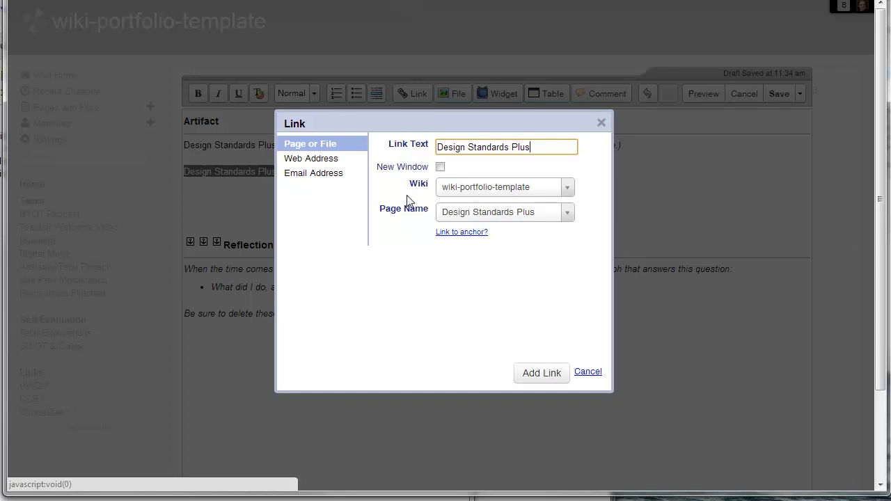
{"action": "left_click", "coordinate": [463, 218]}
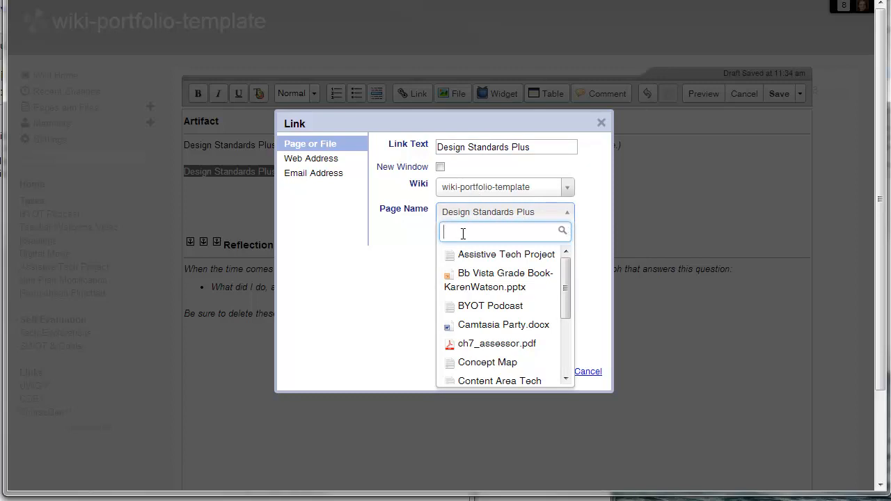
{"action": "type", "text": "New Pag"}
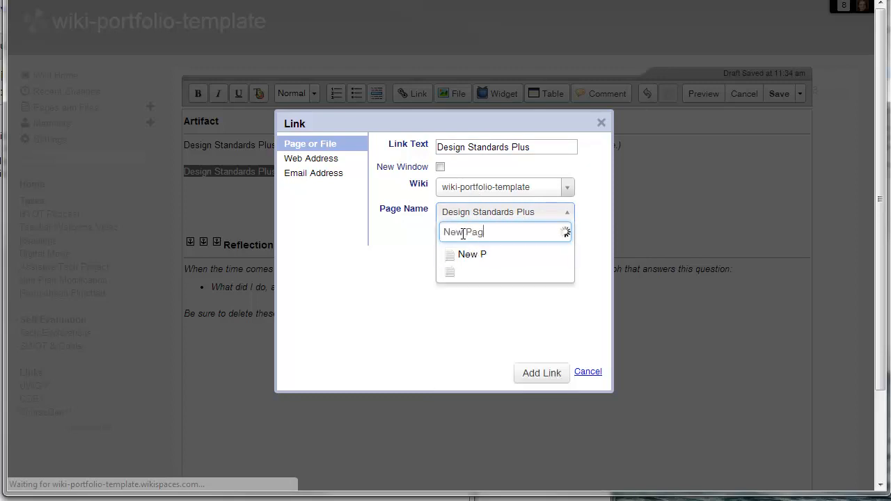
{"action": "type", "text": "e Name"}
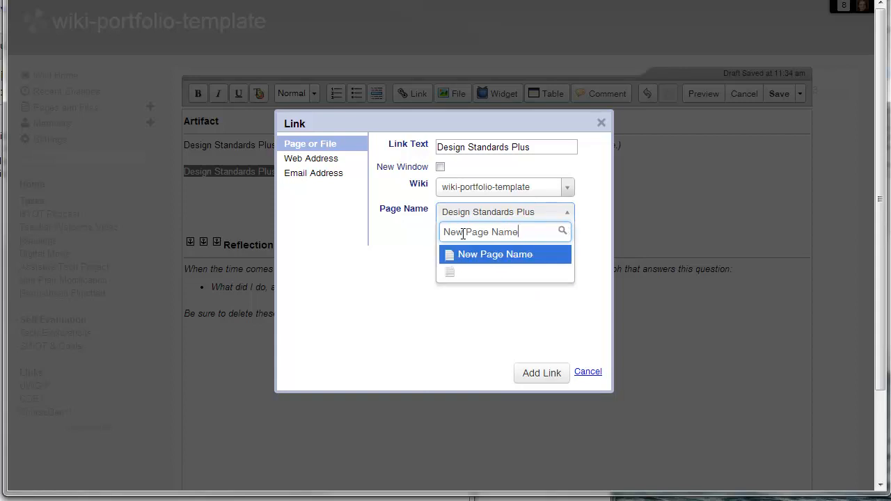
{"action": "left_click", "coordinate": [478, 214]}
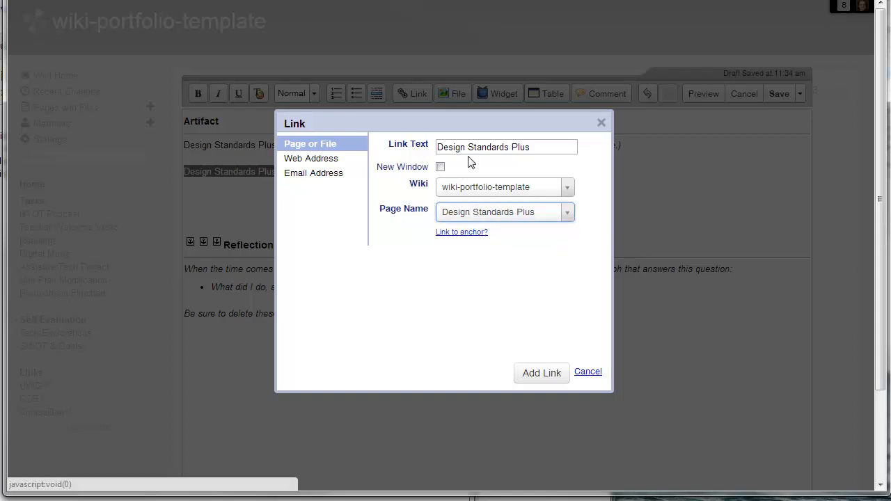
{"action": "left_click", "coordinate": [540, 373]}
Step: Add a "Crabby Patty" line under the Design Standards Plus link, link it to a Crabby Patty wiki page, and save
{"action": "left_click", "coordinate": [505, 213]}
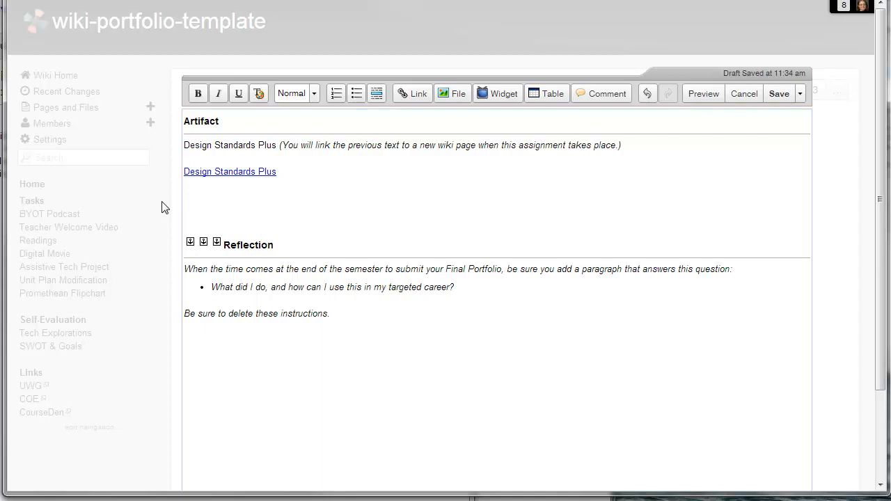
{"action": "type", "text": "Crabby Patty"}
{"action": "left_click_drag", "start_coordinate": [186, 198], "coordinate": [243, 198]}
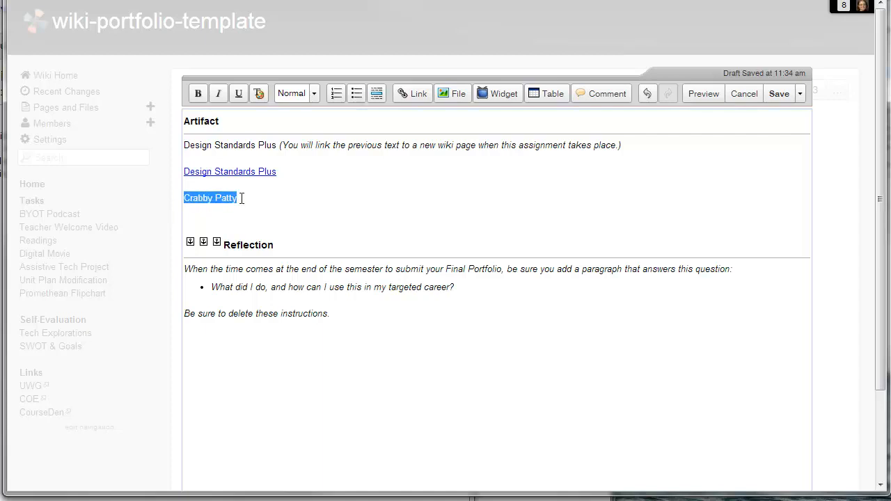
{"action": "left_click", "coordinate": [412, 95]}
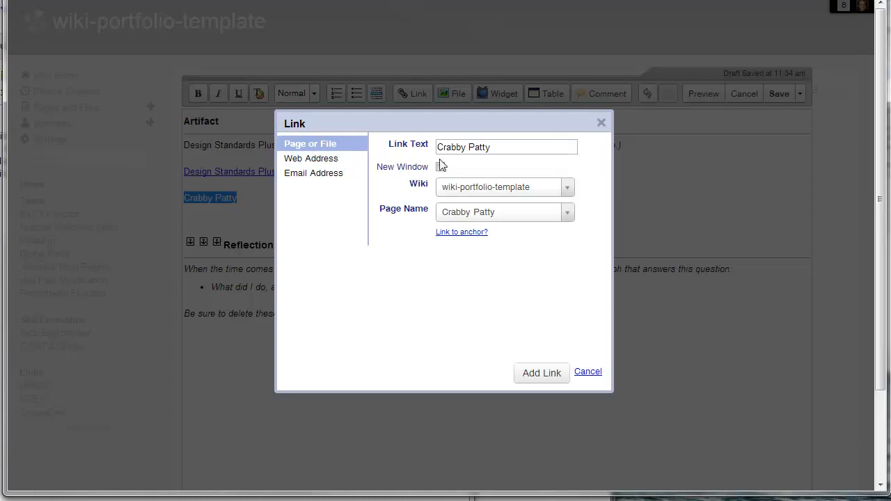
{"action": "left_click", "coordinate": [542, 373]}
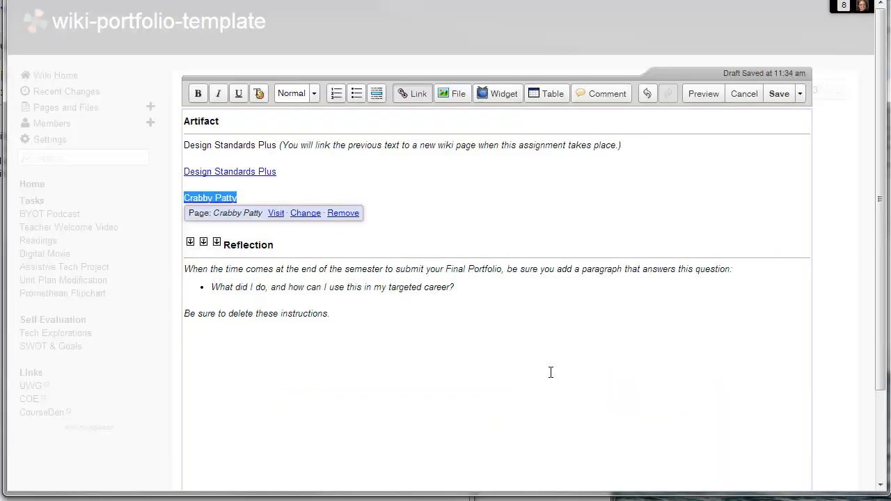
{"action": "left_click", "coordinate": [409, 190]}
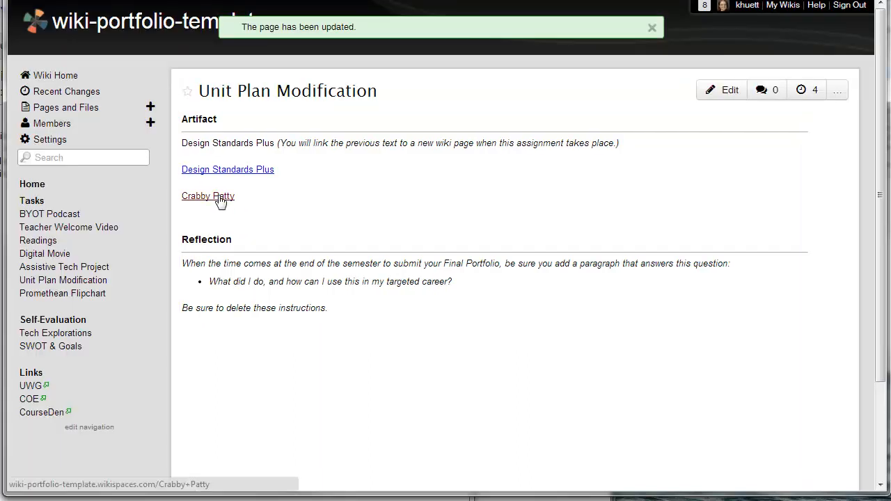
Step: Follow the Crabby Patty link, create the page with the text "dfdfd", and save it
{"action": "left_click", "coordinate": [219, 198]}
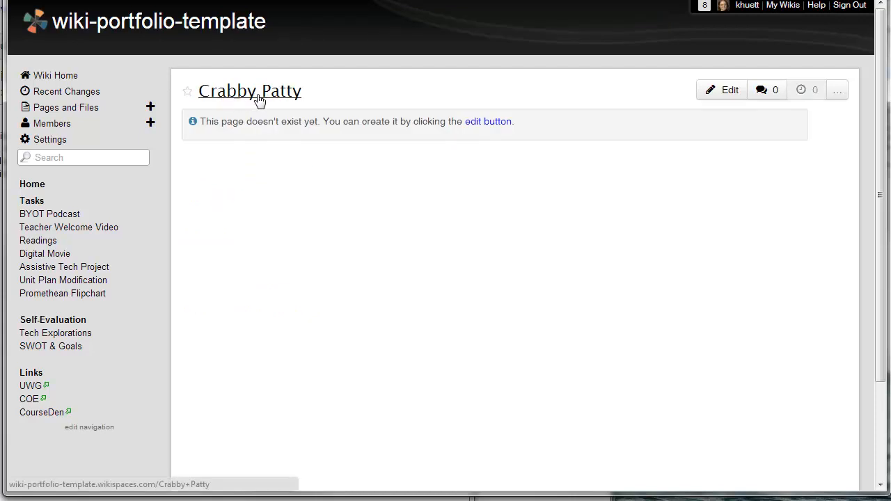
{"action": "left_click", "coordinate": [720, 93]}
{"action": "type", "text": "dfdfd"}
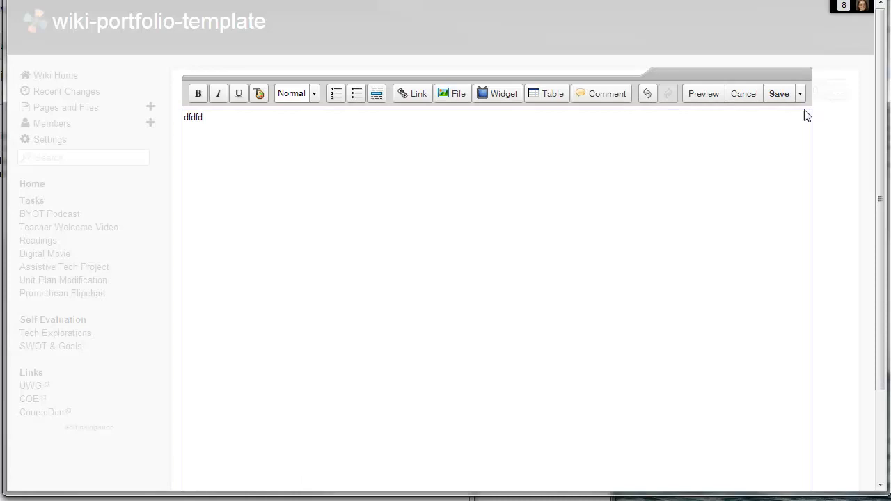
{"action": "left_click", "coordinate": [782, 95]}
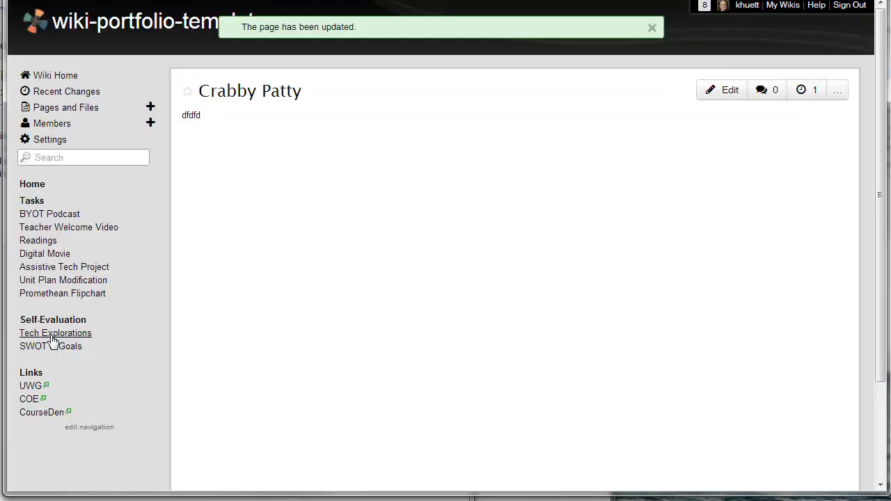
Step: Reopen the Unit Plan Modification page for editing and add a "Google" line below the Crabby Patty link
{"action": "left_click", "coordinate": [55, 281]}
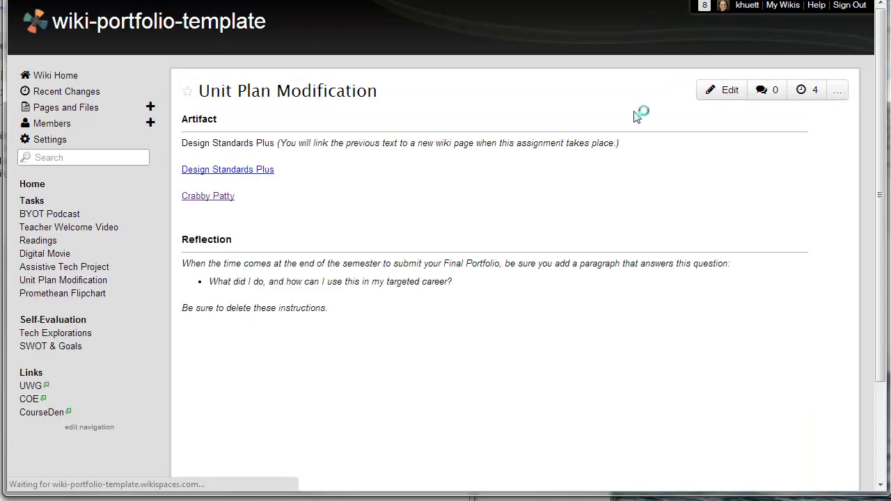
{"action": "left_click", "coordinate": [723, 94]}
{"action": "left_click", "coordinate": [253, 198]}
{"action": "key", "text": "Return"}
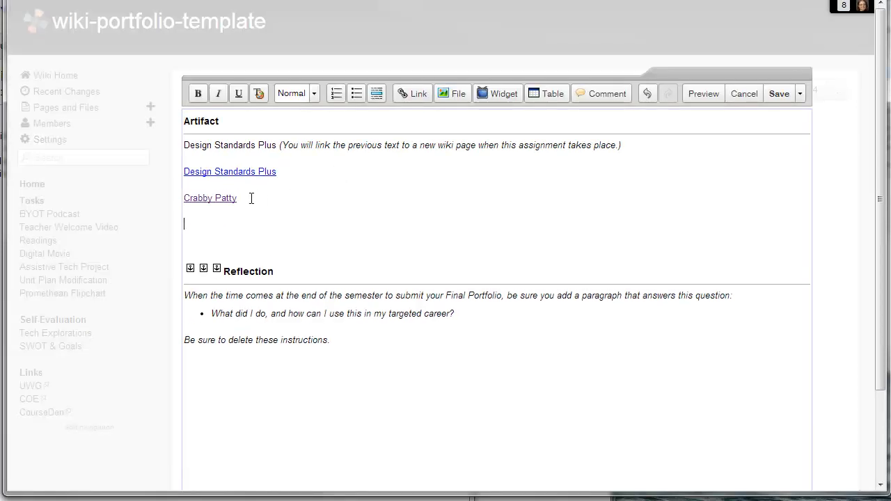
{"action": "type", "text": "Google"}
{"action": "left_click_drag", "start_coordinate": [192, 224], "coordinate": [214, 224]}
{"action": "left_click", "coordinate": [416, 94]}
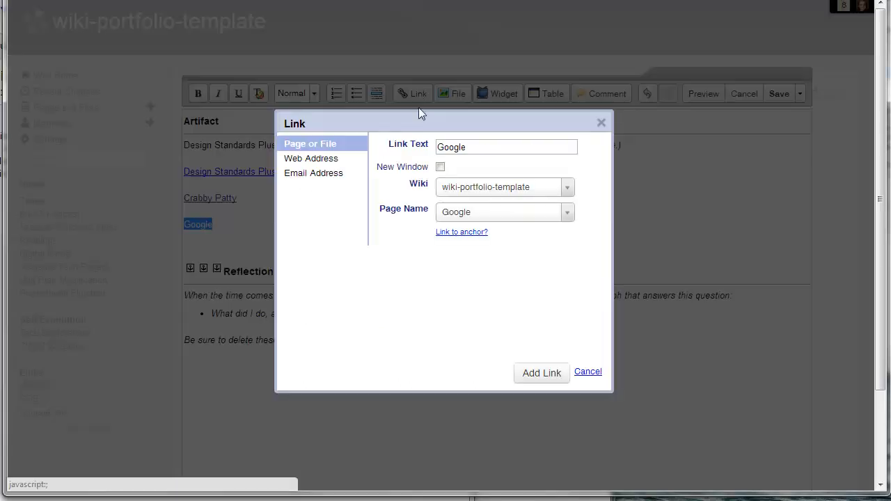
{"action": "left_click", "coordinate": [310, 158]}
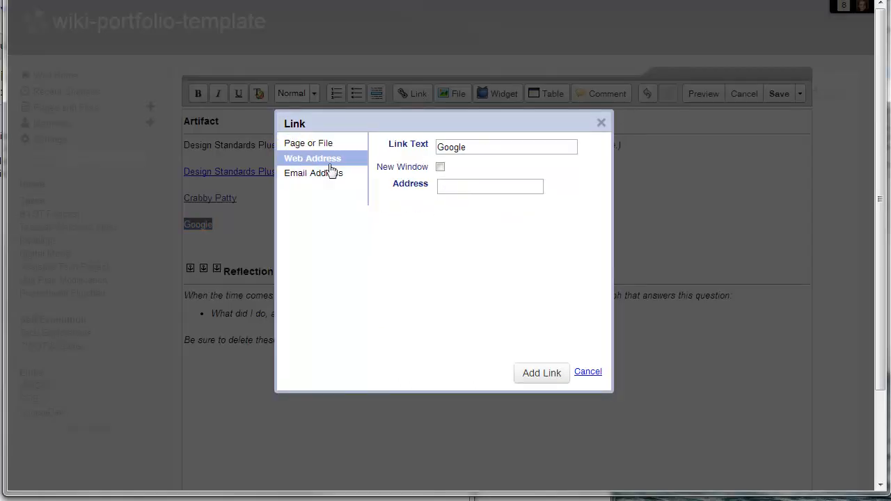
{"action": "left_click", "coordinate": [441, 168]}
{"action": "left_click", "coordinate": [456, 187]}
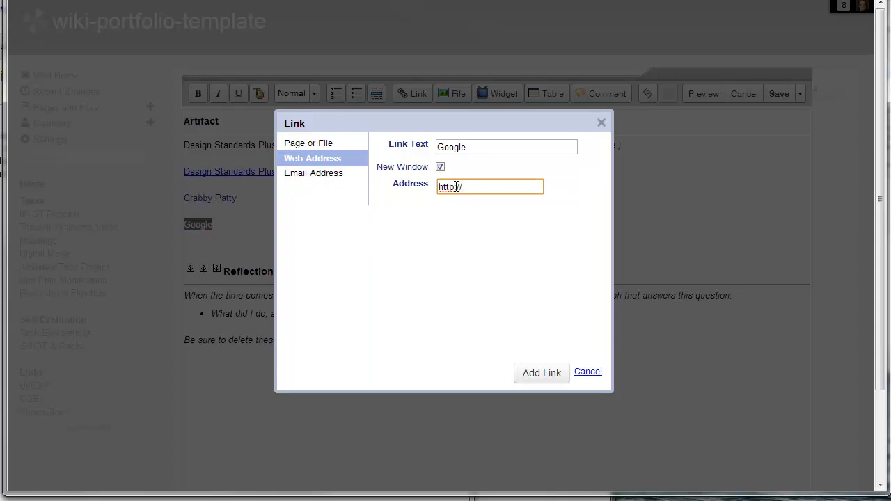
{"action": "type", "text": "http://google.com"}
{"action": "left_click", "coordinate": [533, 379]}
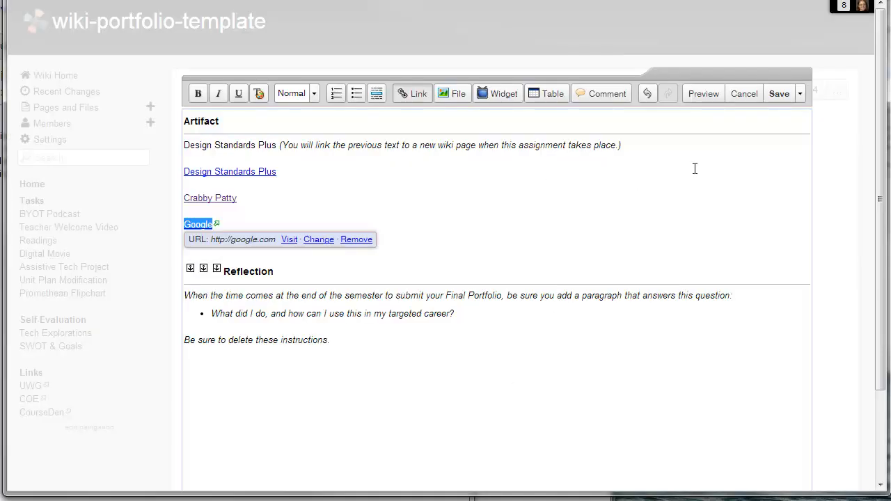